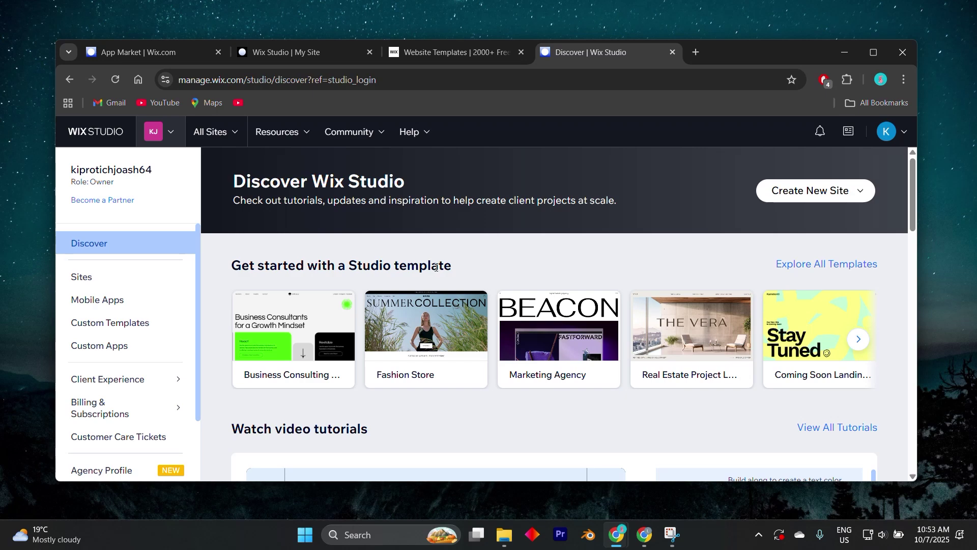
Step: Look through the Discover page's sections, from Studio templates and video tutorials down to sandboxes, insider videos and help links
scroll(436, 266, "down", 1)
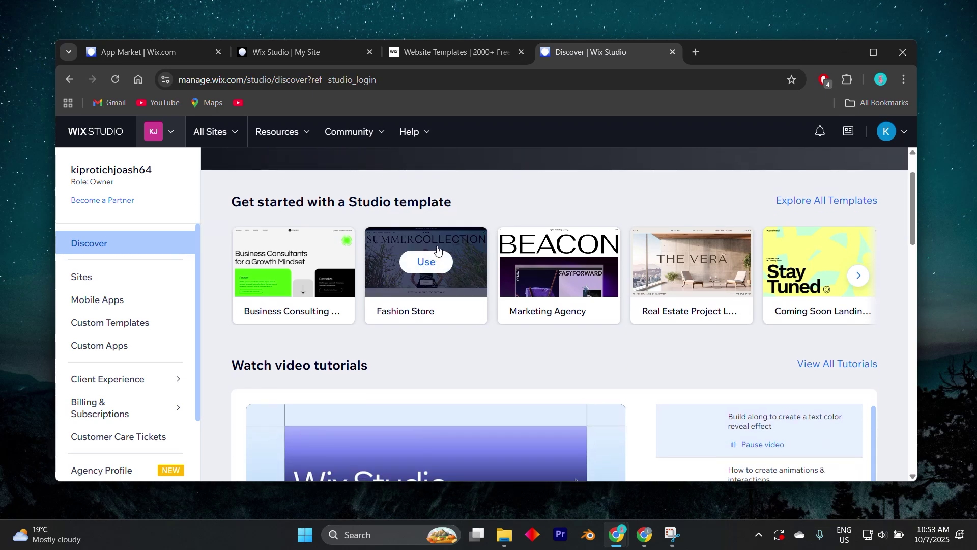
scroll(478, 313, "down", 5)
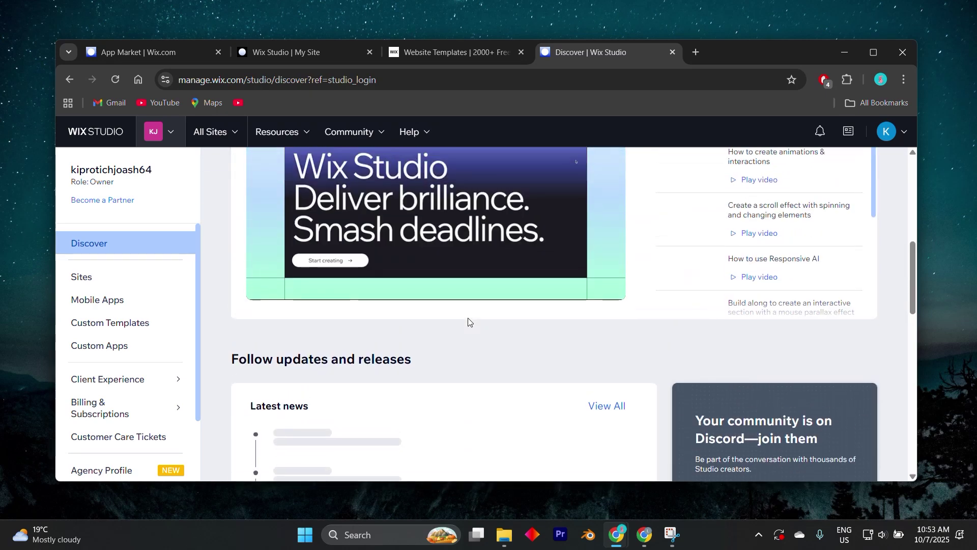
scroll(466, 326, "down", 1)
scroll(472, 300, "up", 5)
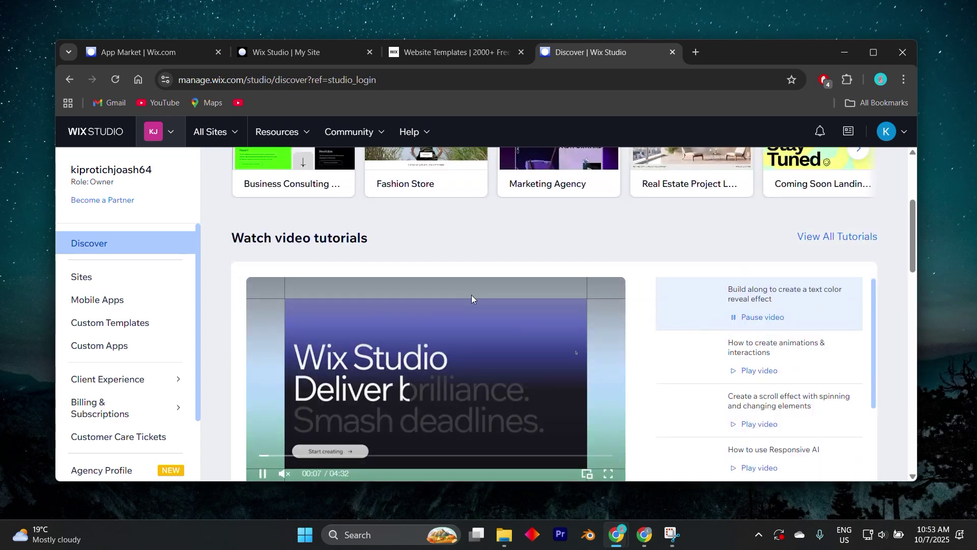
scroll(463, 307, "down", 5)
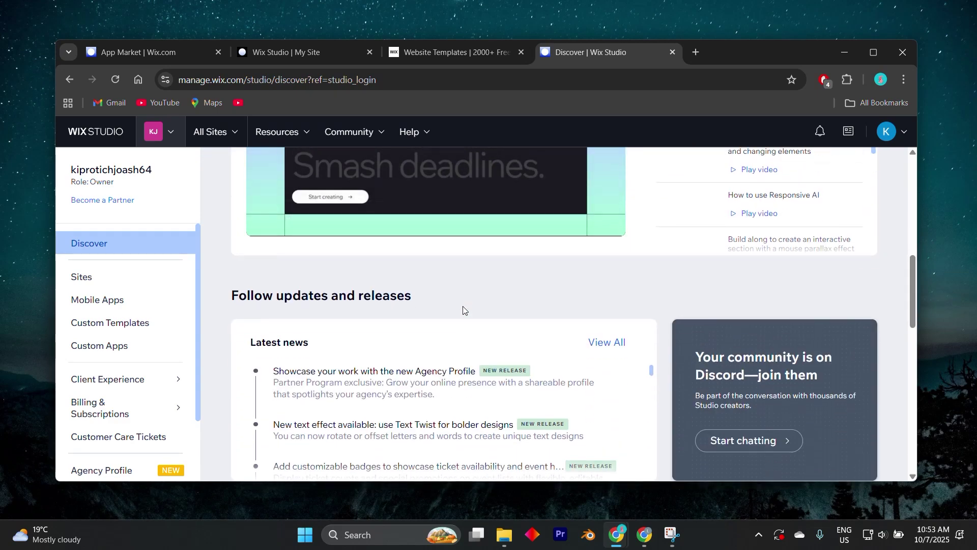
scroll(462, 307, "down", 4)
scroll(713, 392, "down", 3)
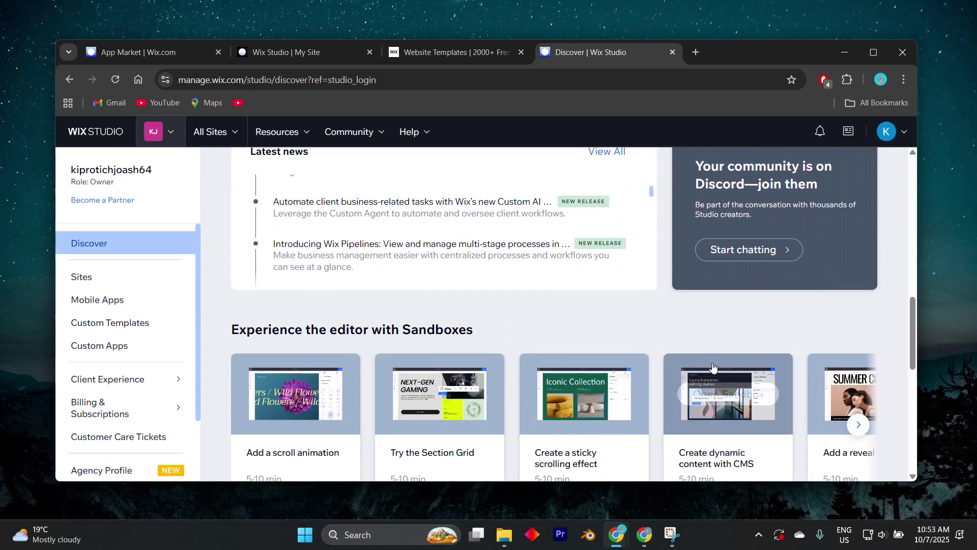
scroll(718, 341, "down", 1)
scroll(723, 330, "down", 1)
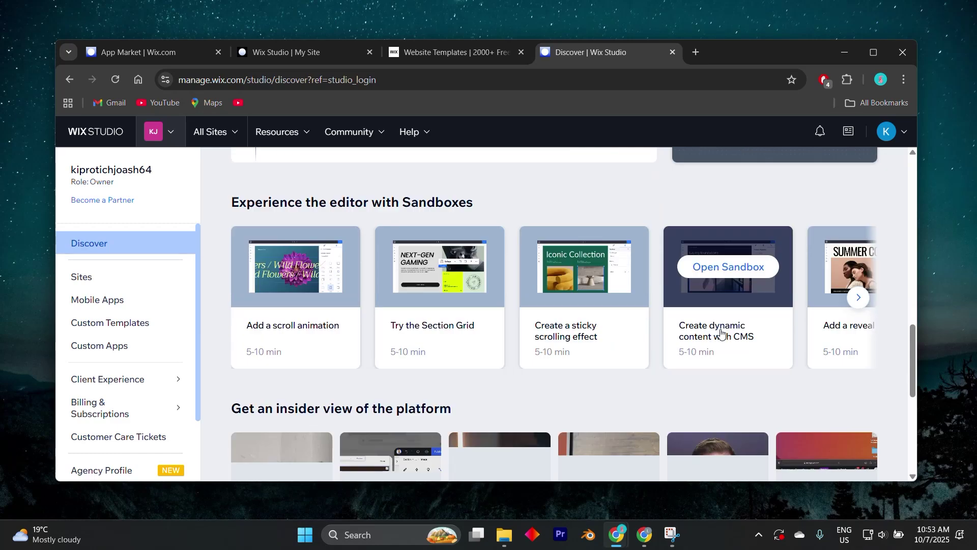
scroll(718, 333, "down", 3)
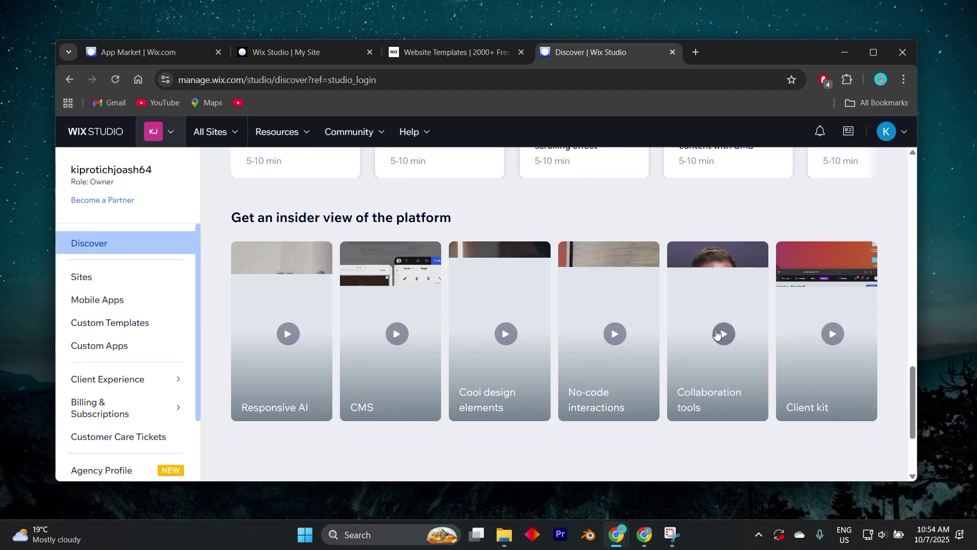
scroll(703, 334, "down", 2)
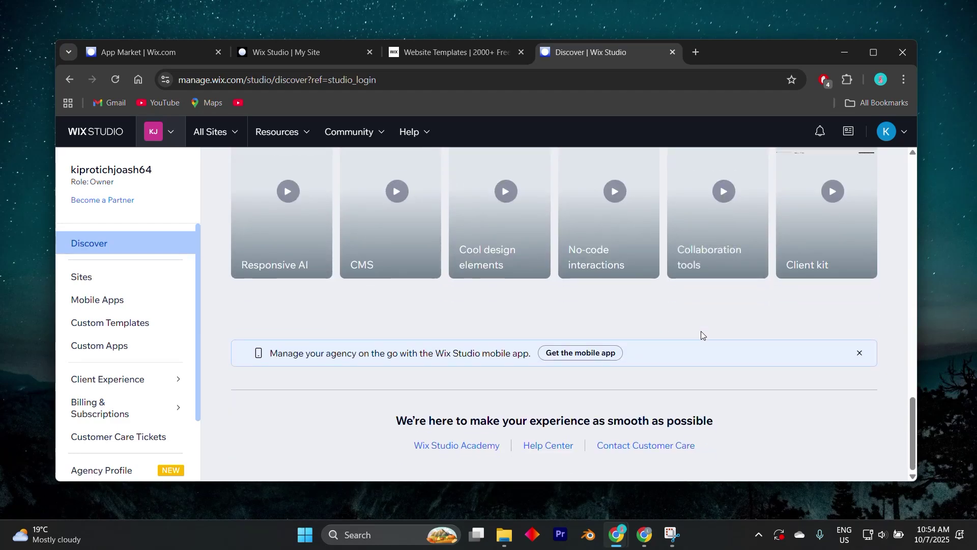
scroll(701, 331, "up", 9)
scroll(711, 372, "down", 5)
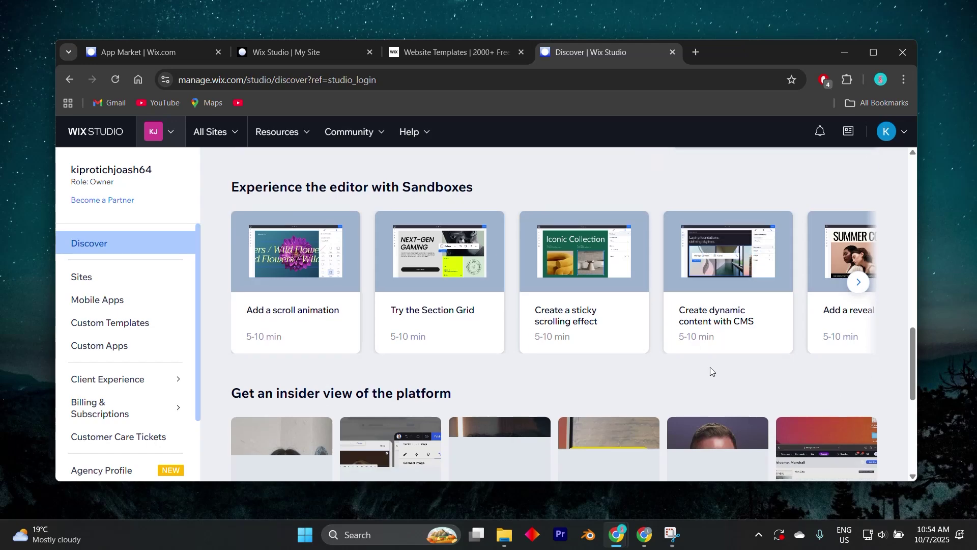
scroll(710, 368, "up", 6)
scroll(708, 367, "up", 8)
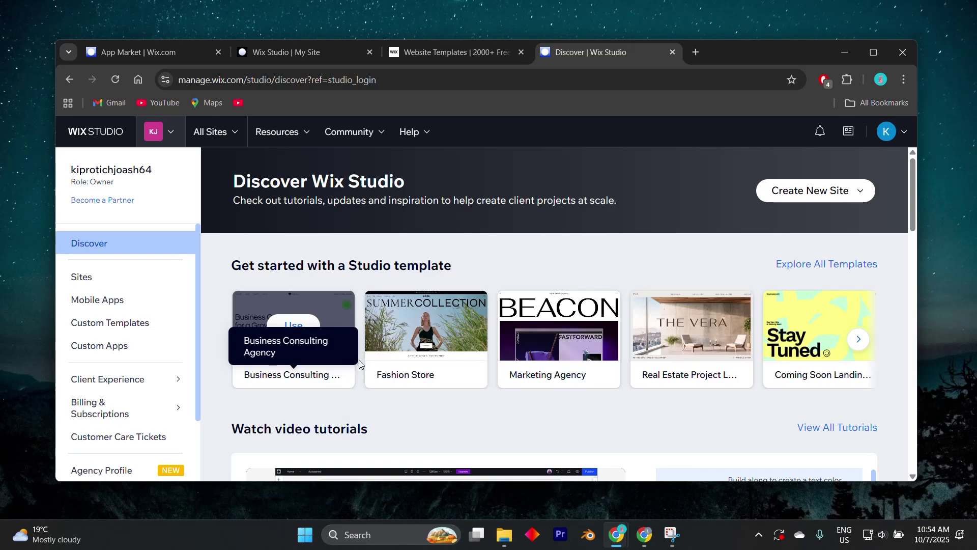
scroll(444, 390, "down", 4)
scroll(254, 430, "up", 4)
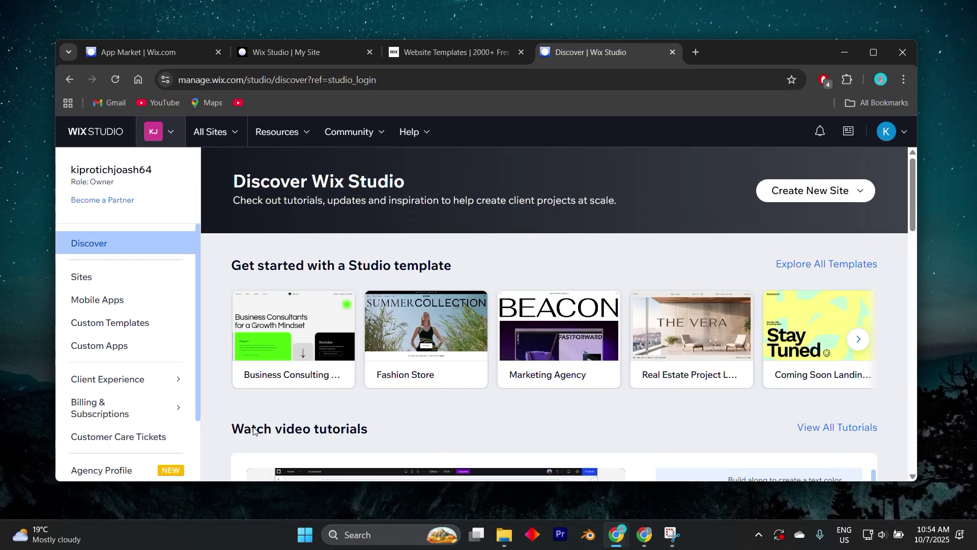
Step: Switch to the existing My Site in the editor and select the section grid holding the animation work samples
left_click(283, 52)
scroll(398, 288, "down", 8)
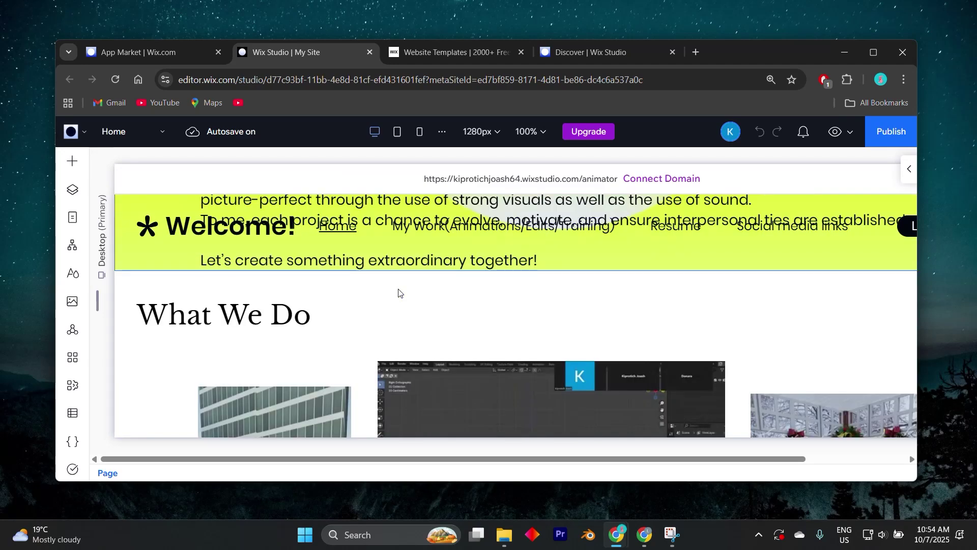
scroll(398, 292, "down", 5)
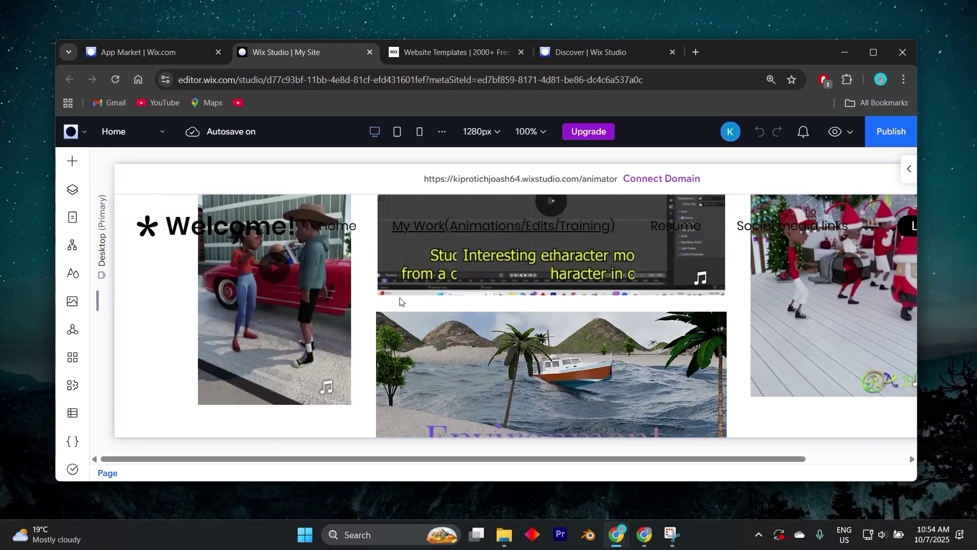
left_click(489, 349)
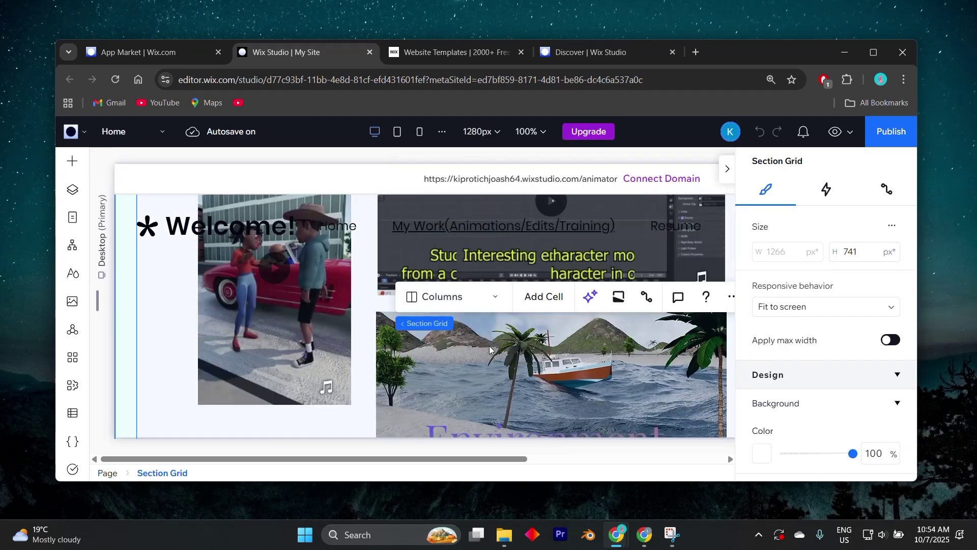
Step: Return to the Discover page and browse further through the Studio template carousel
left_click(561, 52)
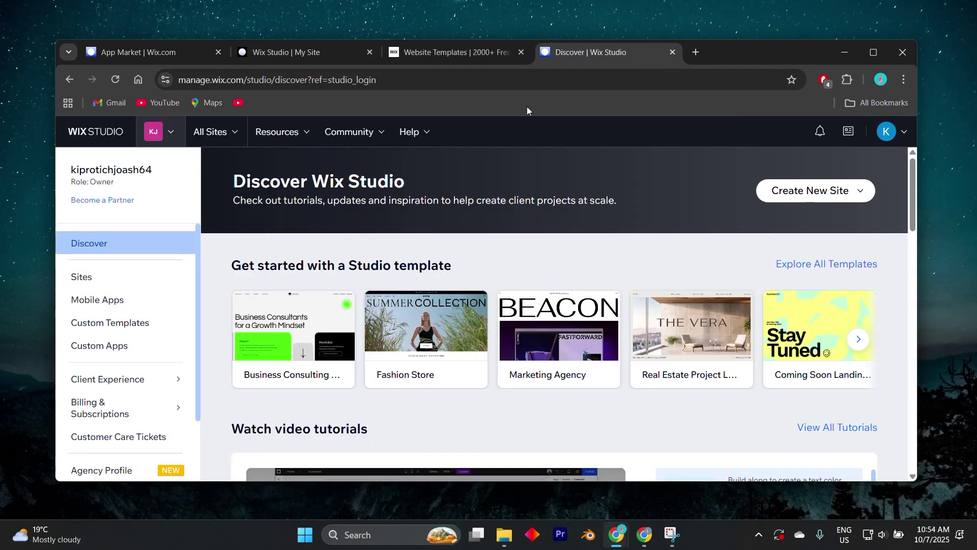
scroll(518, 328, "down", 1)
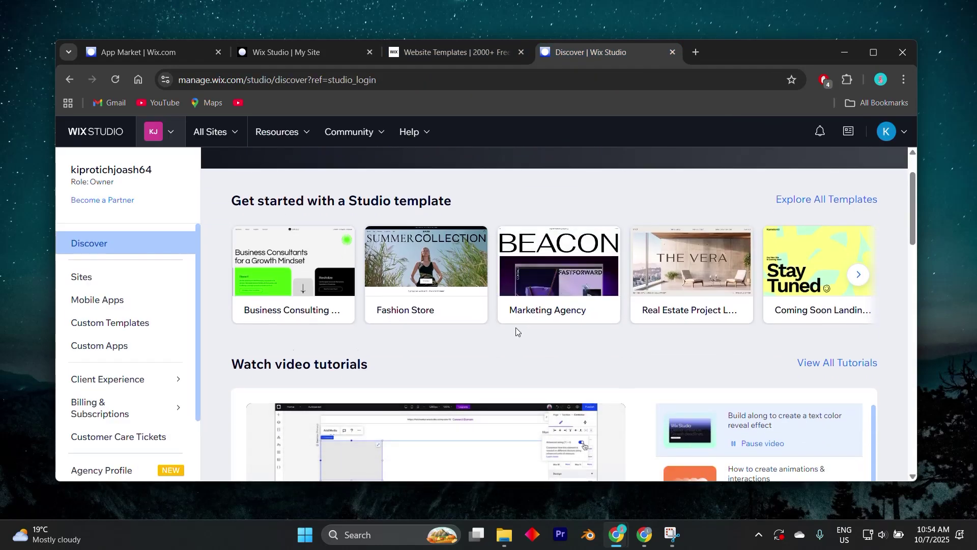
scroll(517, 328, "down", 1)
scroll(518, 329, "up", 2)
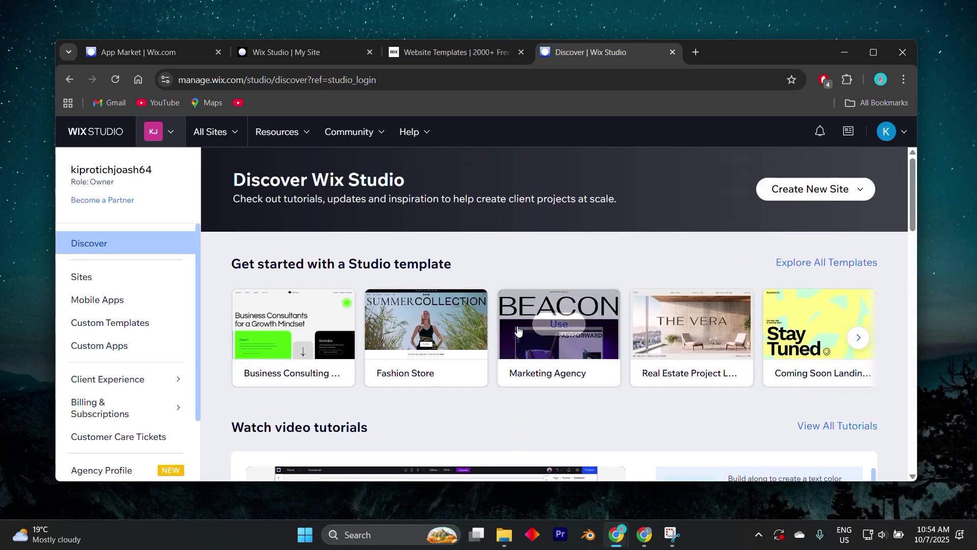
left_click(862, 339)
left_click(862, 339)
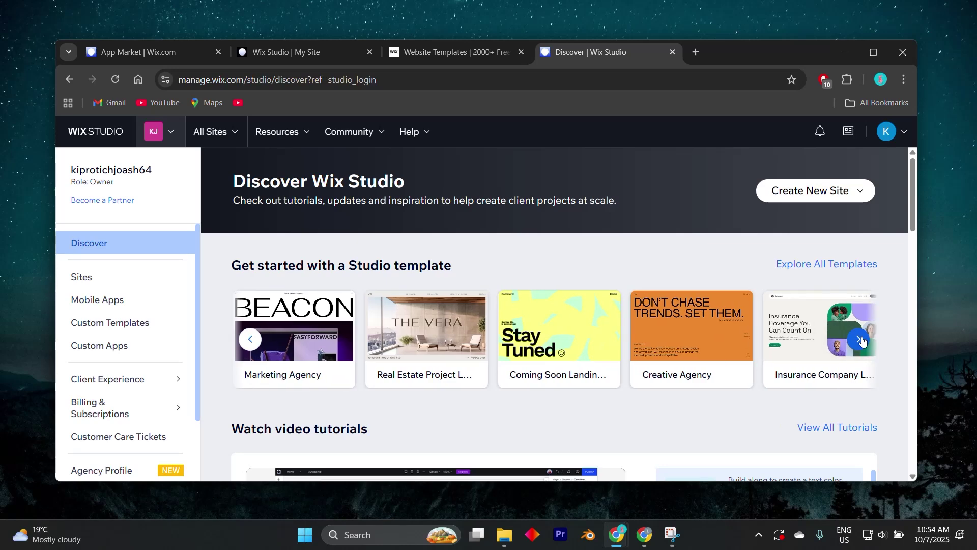
left_click(863, 340)
Step: Examine the Discover page's video tutorials, latest news, editor sandboxes and insider videos of the platform
scroll(845, 336, "down", 4)
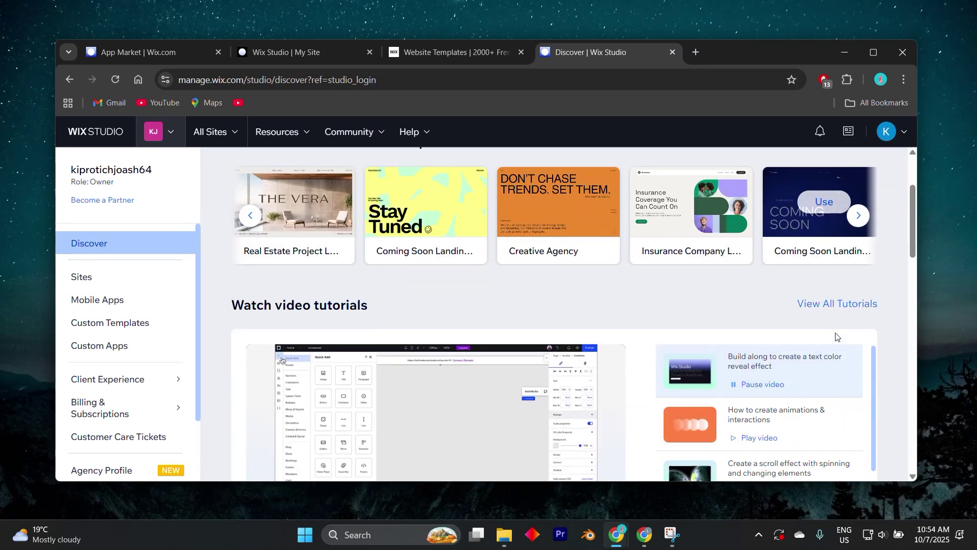
scroll(465, 354, "down", 1)
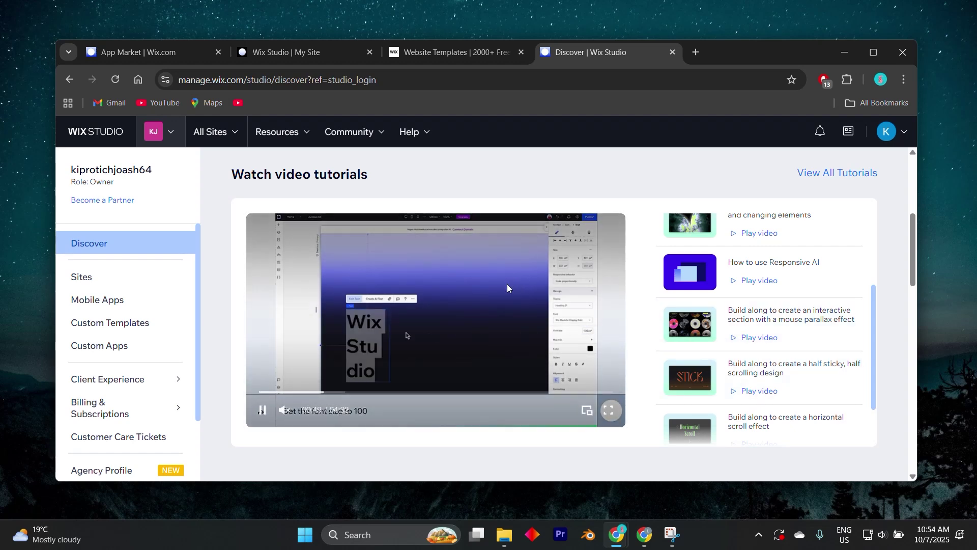
scroll(507, 283, "down", 1)
scroll(507, 288, "up", 2)
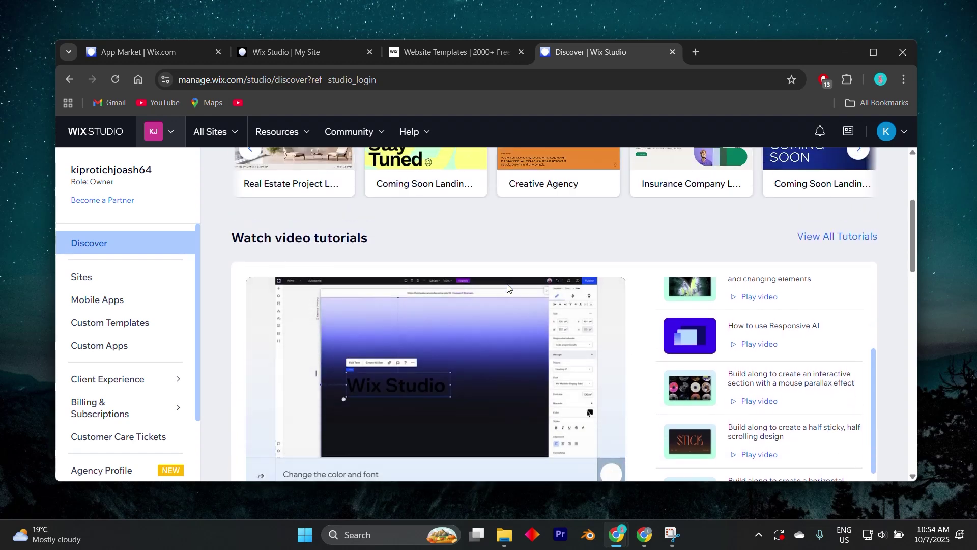
scroll(507, 288, "down", 2)
scroll(469, 300, "up", 1)
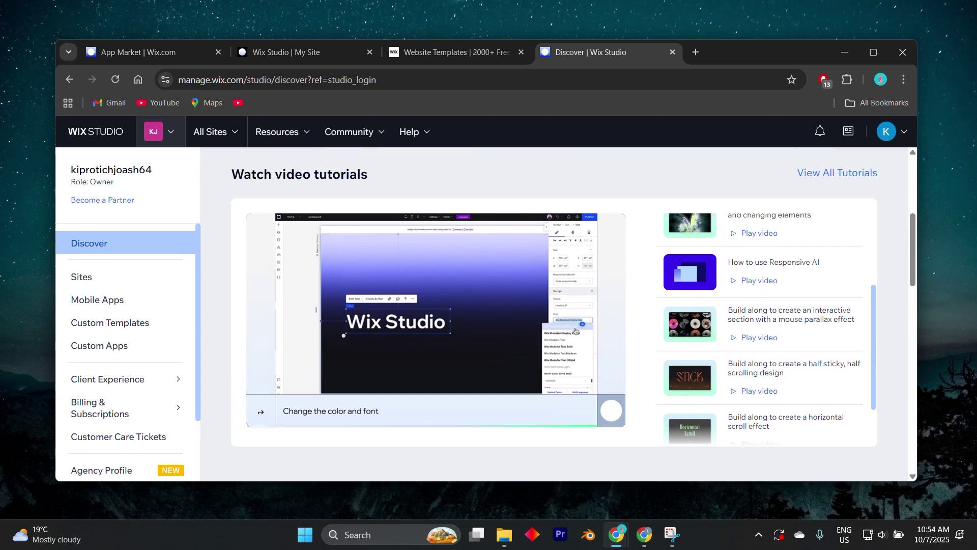
scroll(468, 299, "down", 5)
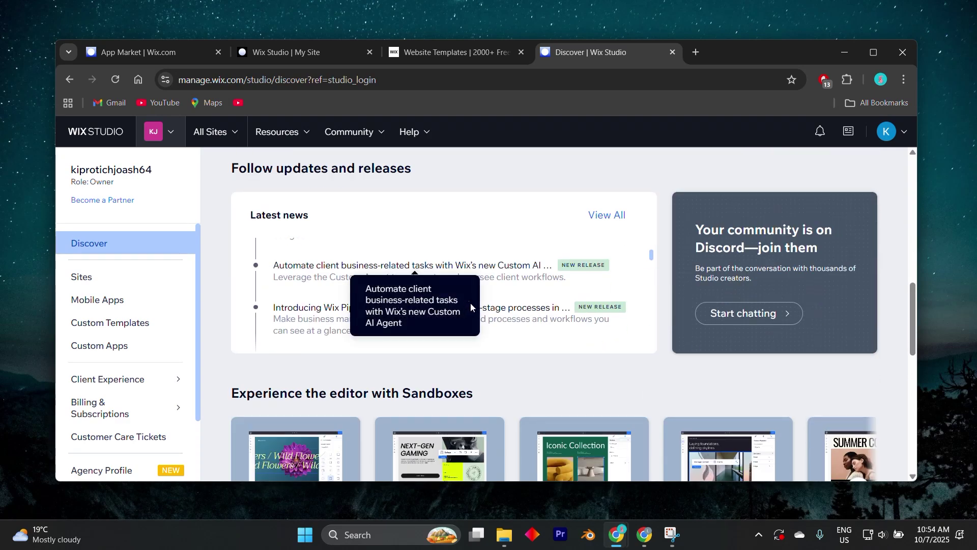
scroll(552, 342, "down", 2)
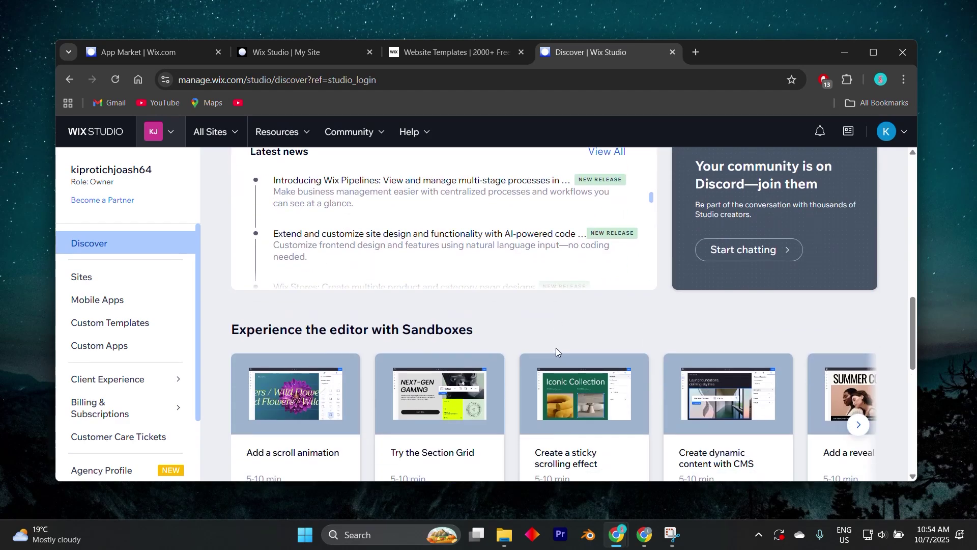
scroll(556, 346, "down", 2)
scroll(555, 342, "down", 3)
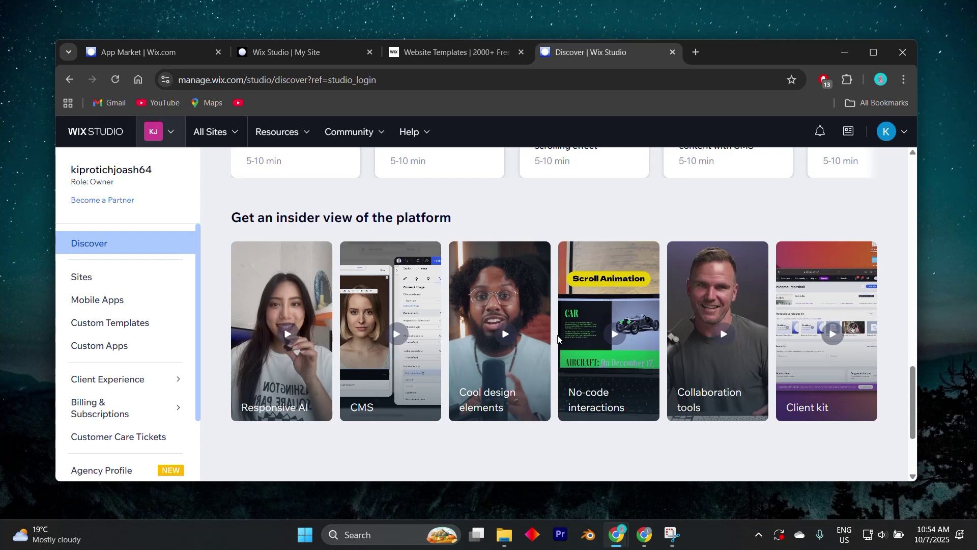
scroll(560, 336, "down", 3)
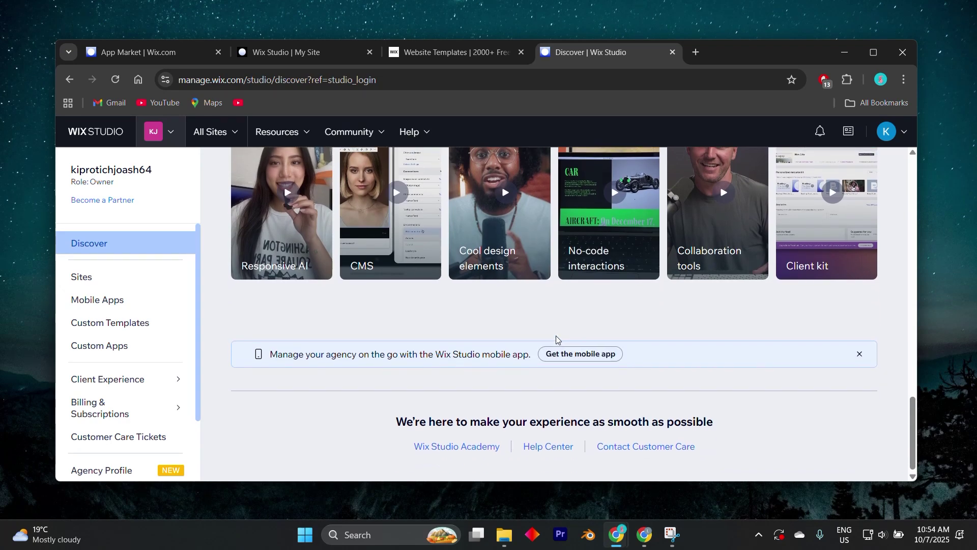
scroll(559, 333, "up", 8)
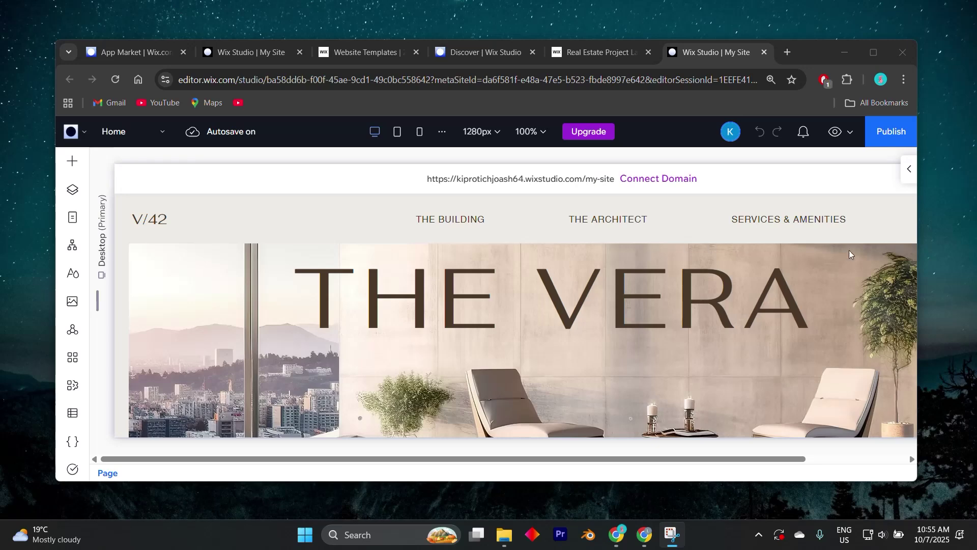
Step: Show the design settings of The Vera home page and examine its background, layout, padding and overflow options
left_click(905, 172)
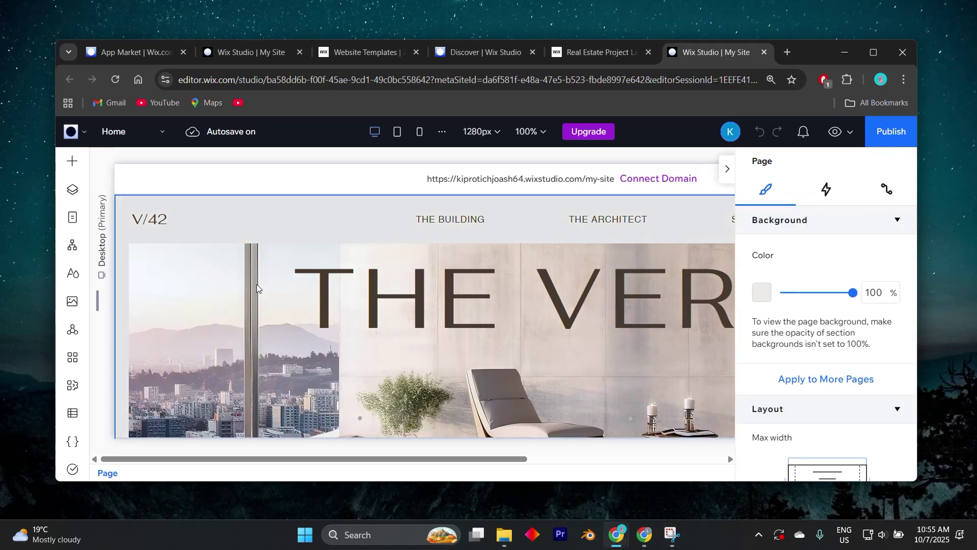
scroll(300, 337, "down", 5)
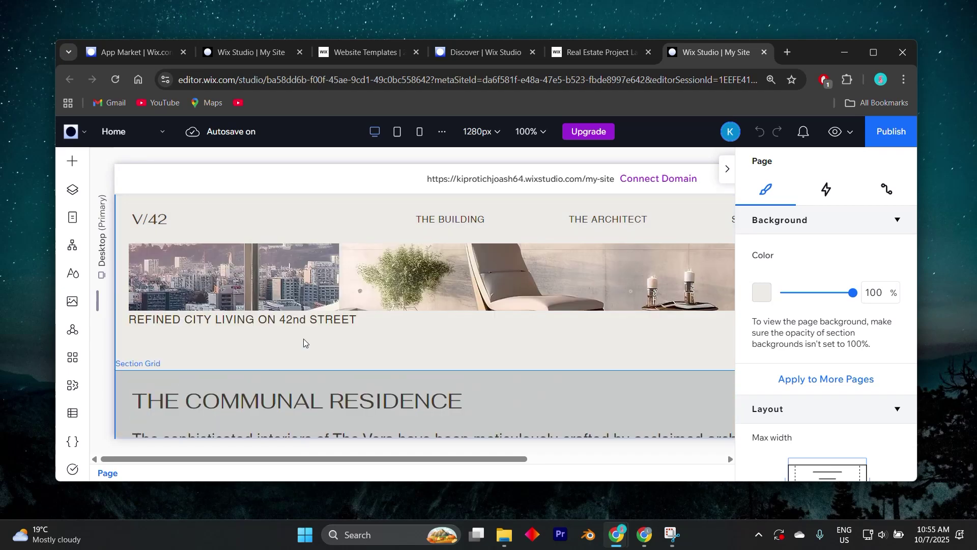
scroll(304, 339, "up", 5)
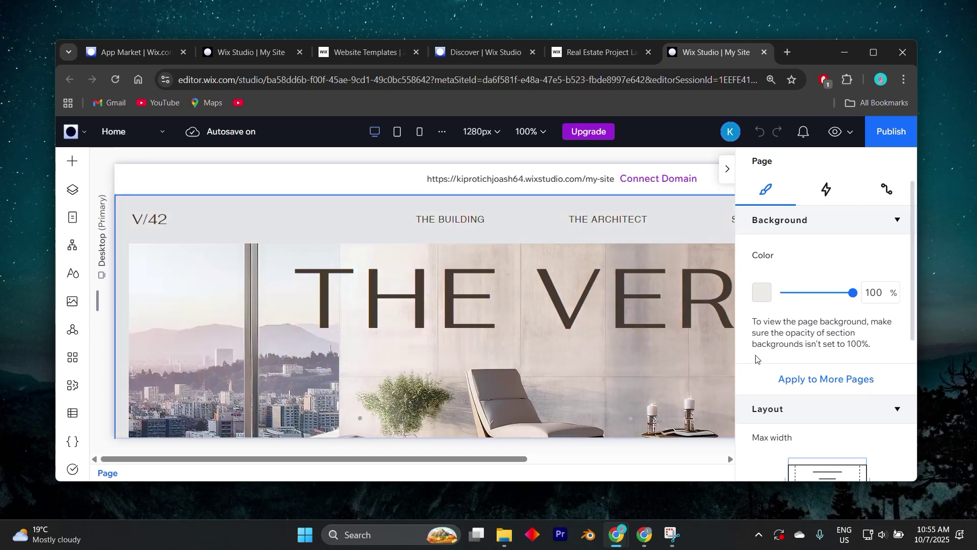
scroll(803, 330, "down", 1)
scroll(803, 330, "down", 5)
scroll(807, 334, "up", 5)
scroll(811, 340, "down", 2)
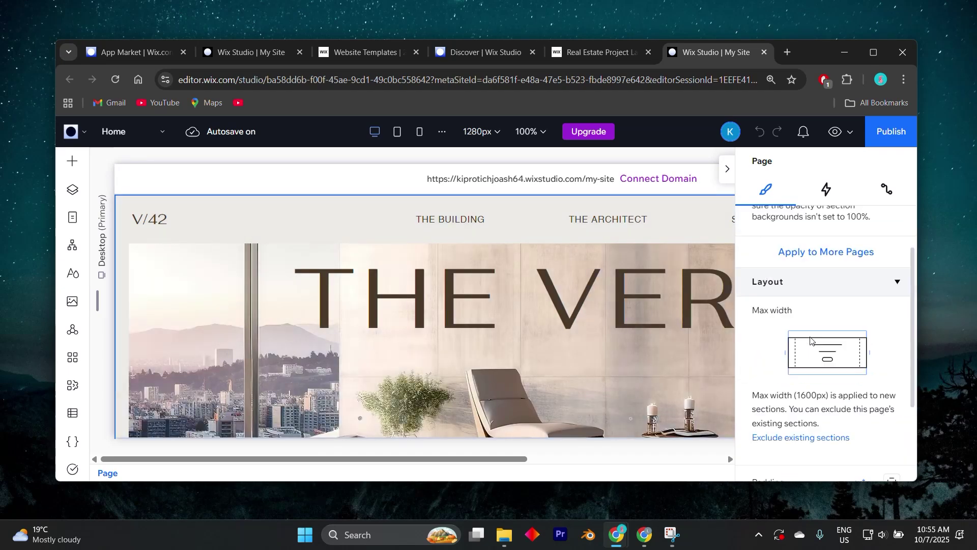
scroll(812, 335, "down", 3)
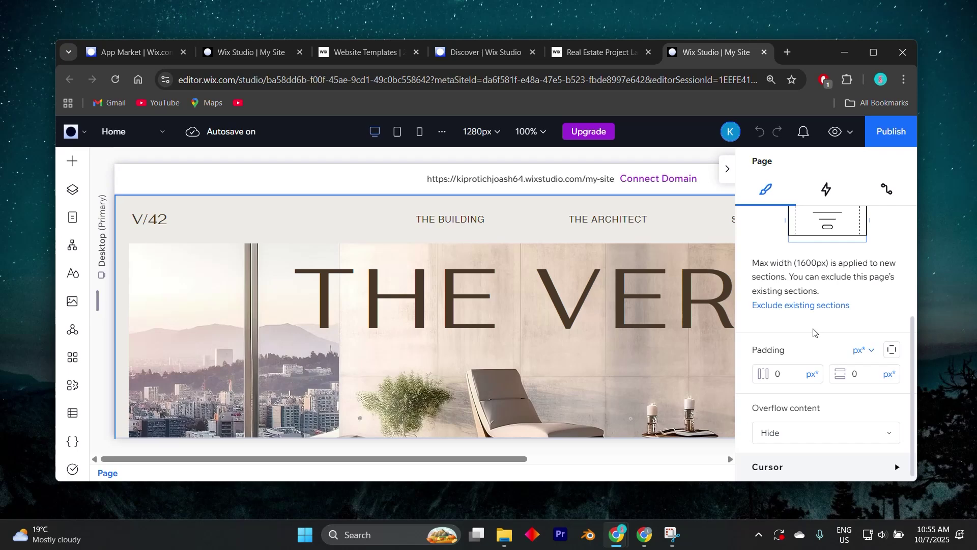
scroll(813, 332, "up", 5)
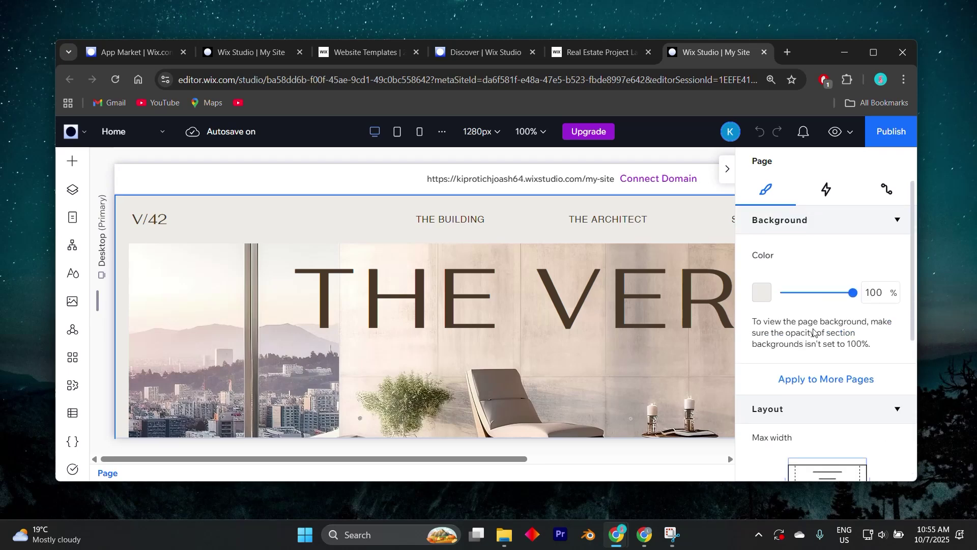
Step: Select the cell containing The Communal Residence text and examine its design, alignment and padding settings
left_click(513, 323)
scroll(540, 347, "down", 3)
left_click(435, 377)
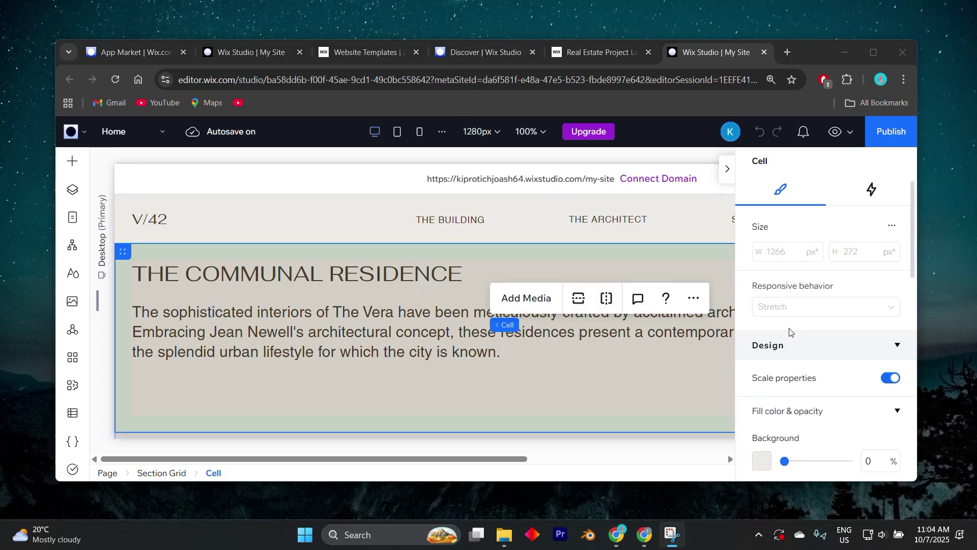
scroll(805, 336, "down", 4)
scroll(807, 340, "down", 5)
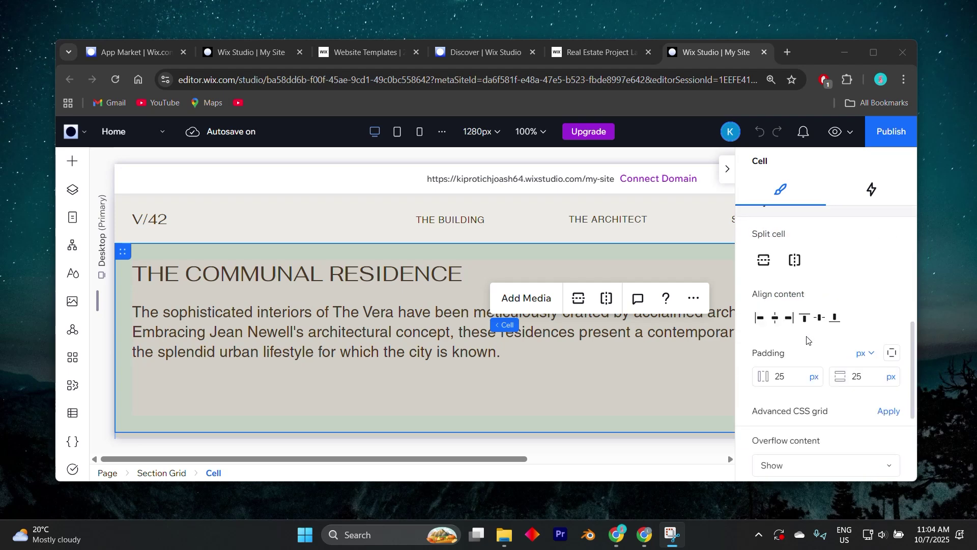
Step: Examine the selected cell's size, responsive behavior and design settings, including scale properties, fill color and opacity
scroll(807, 340, "up", 6)
scroll(807, 341, "down", 2)
scroll(807, 340, "up", 3)
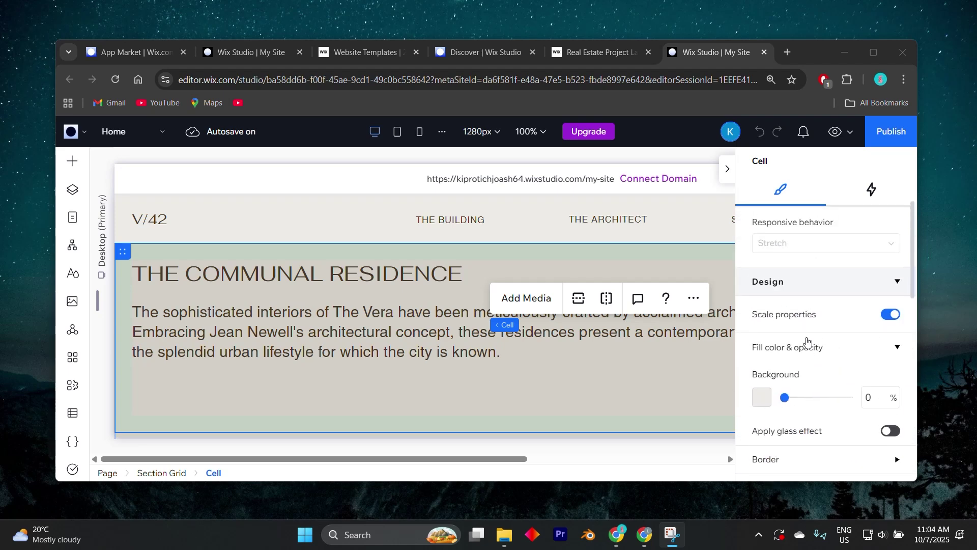
scroll(807, 340, "up", 2)
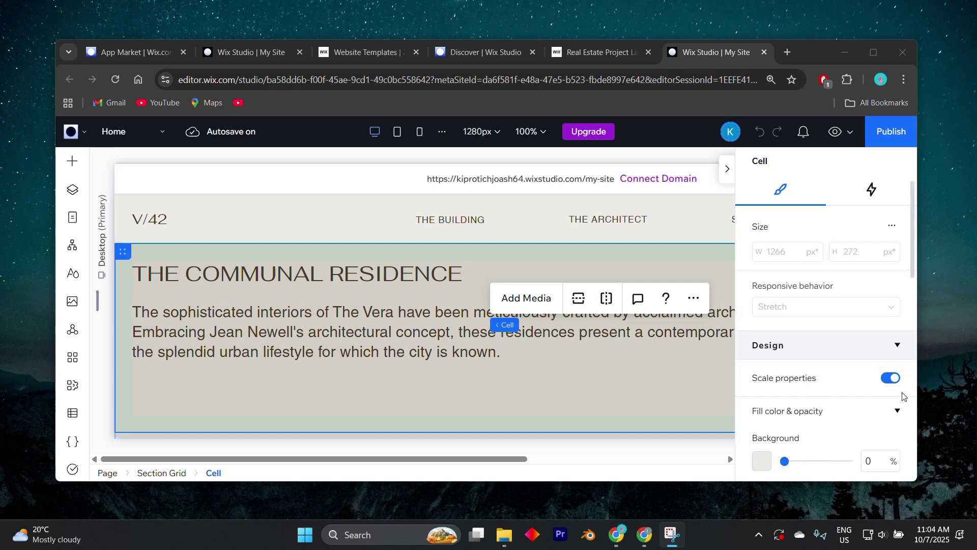
left_click(897, 346)
left_click(897, 346)
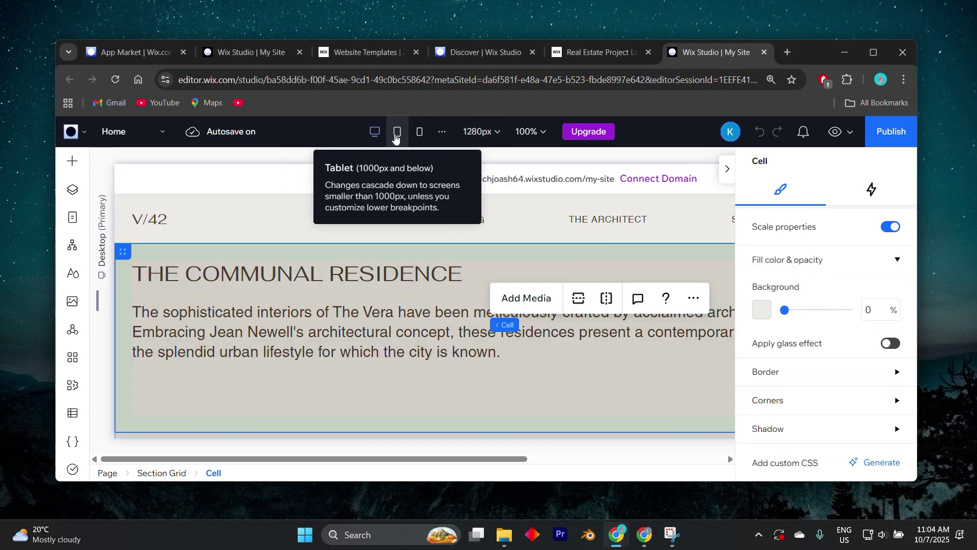
Step: Preview the home page at the tablet and mobile breakpoints, looking through the sections of the mobile layout
left_click(398, 136)
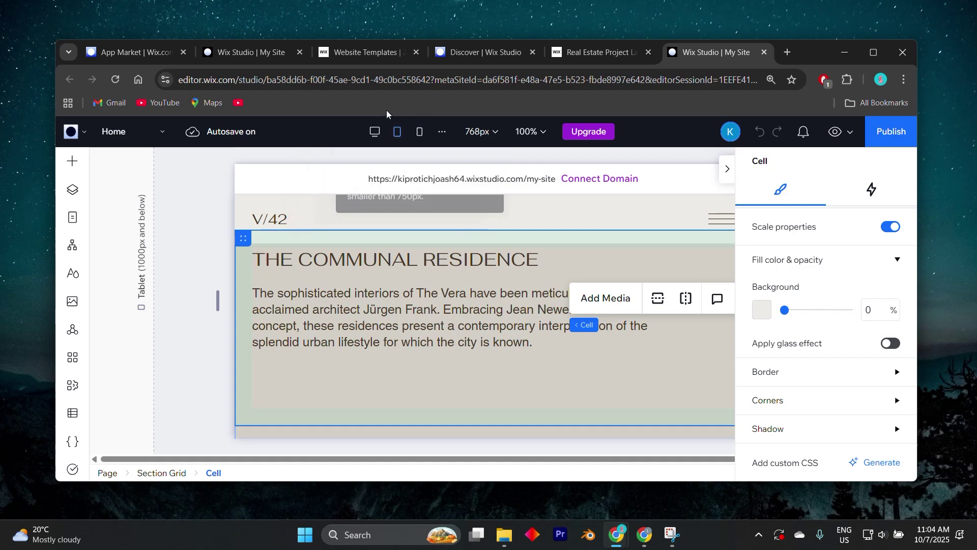
left_click(420, 132)
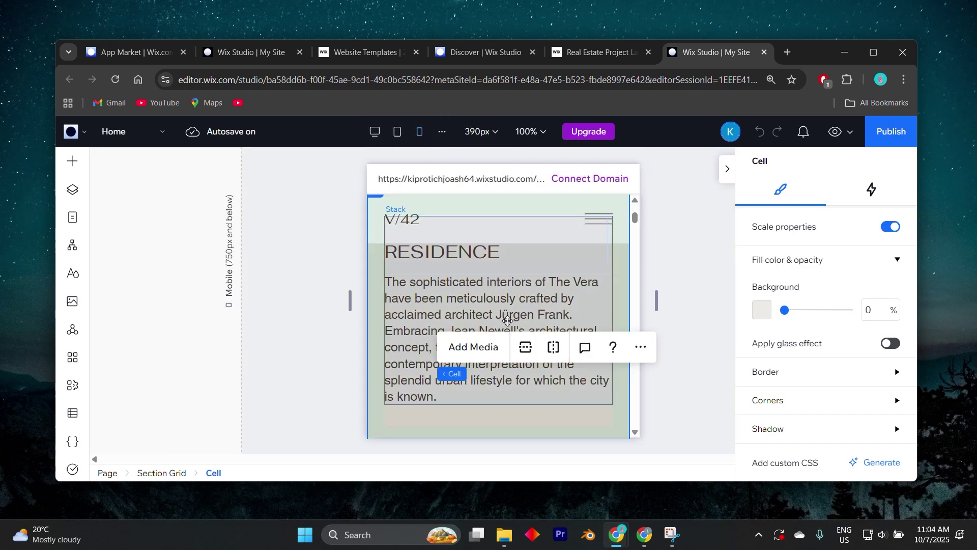
scroll(499, 316, "up", 3)
scroll(499, 320, "down", 5)
scroll(506, 326, "up", 3)
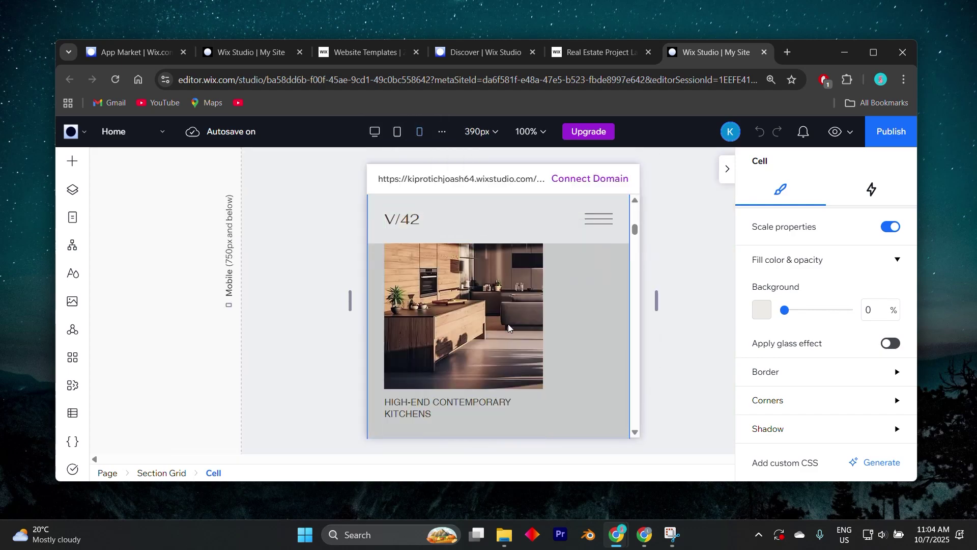
scroll(539, 331, "down", 10)
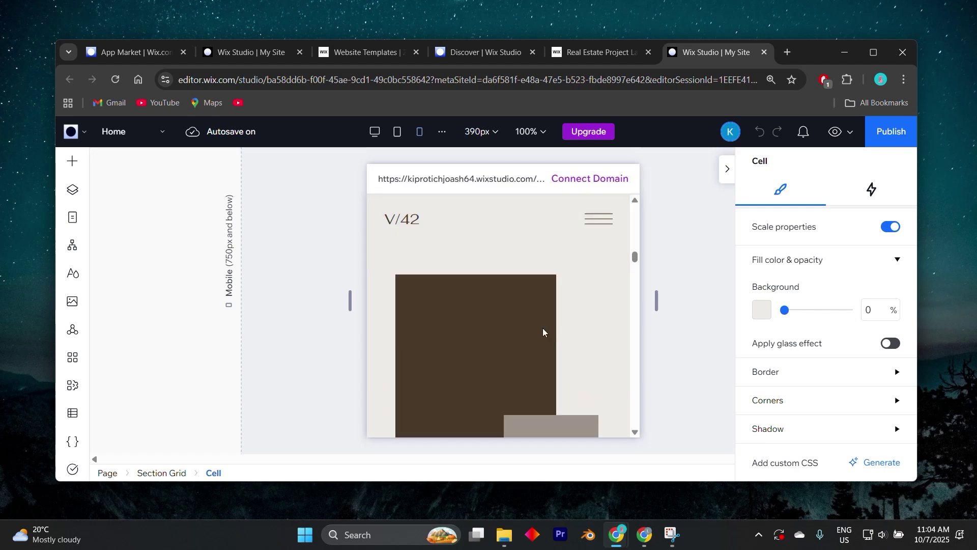
scroll(509, 326, "up", 10)
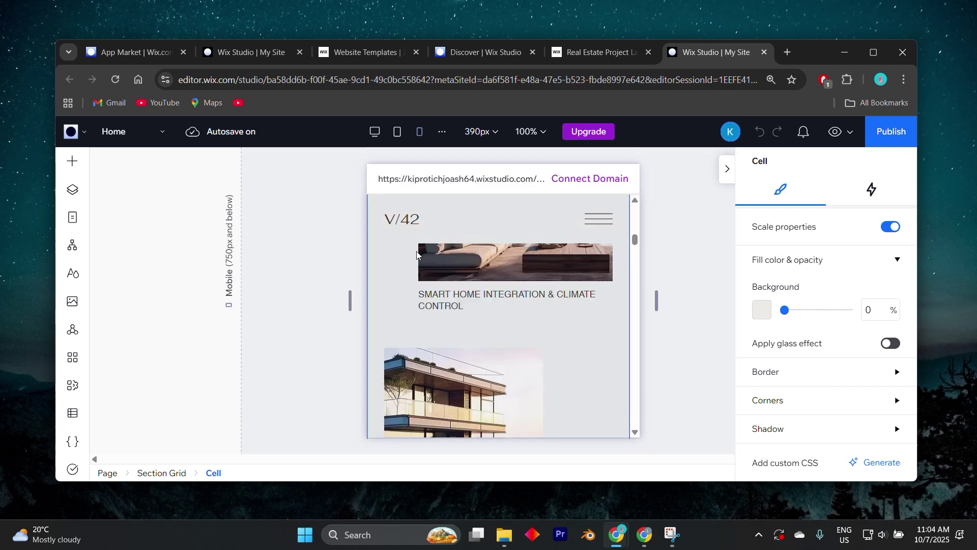
Step: Return to the desktop breakpoint and look over the residence text and interior photo sections
left_click(374, 131)
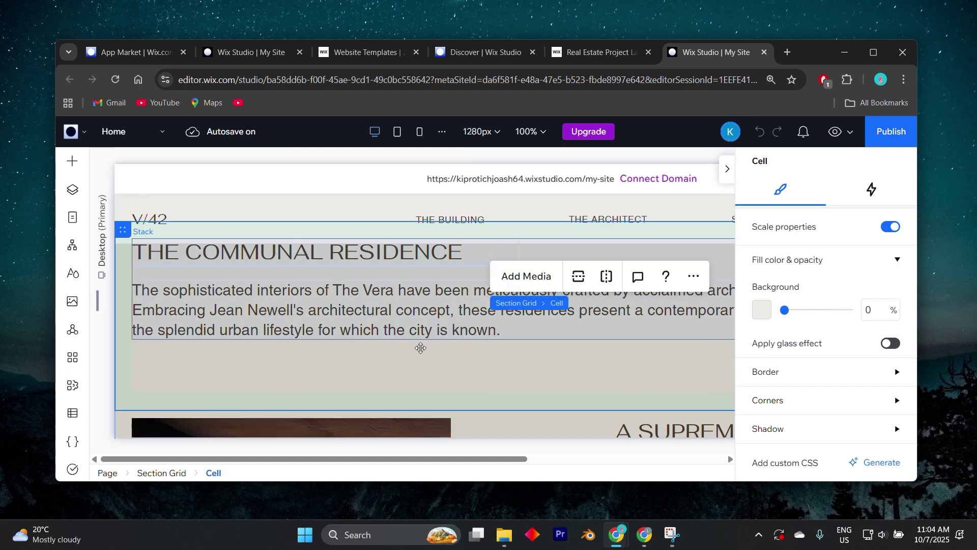
scroll(419, 343, "up", 10)
scroll(530, 326, "down", 10)
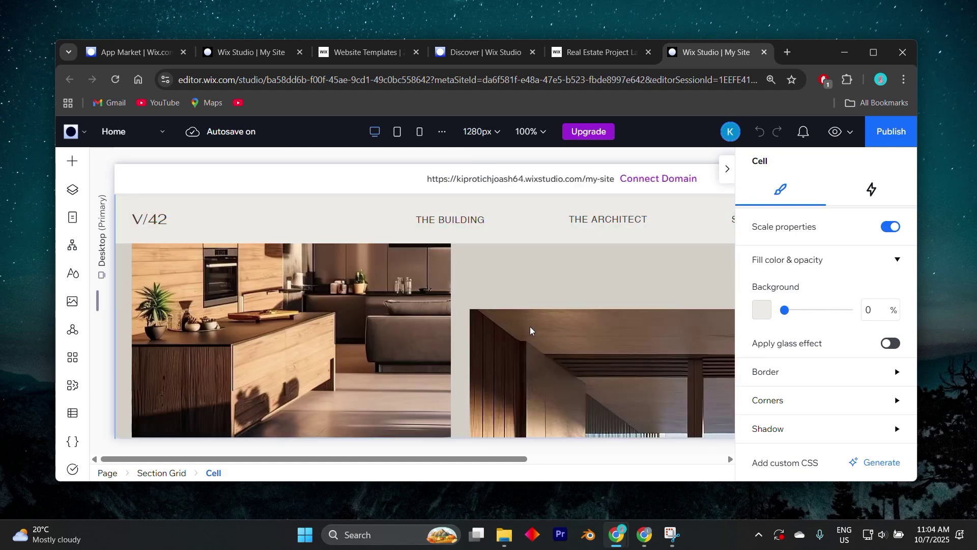
scroll(530, 327, "down", 2)
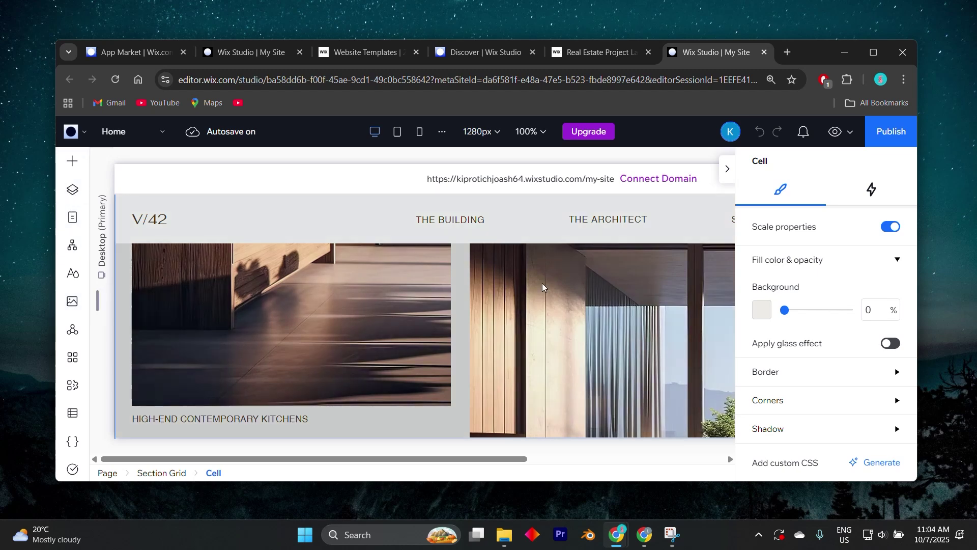
Step: Show the home page's layers and compare the section grids and cells with the content on the canvas
left_click(72, 189)
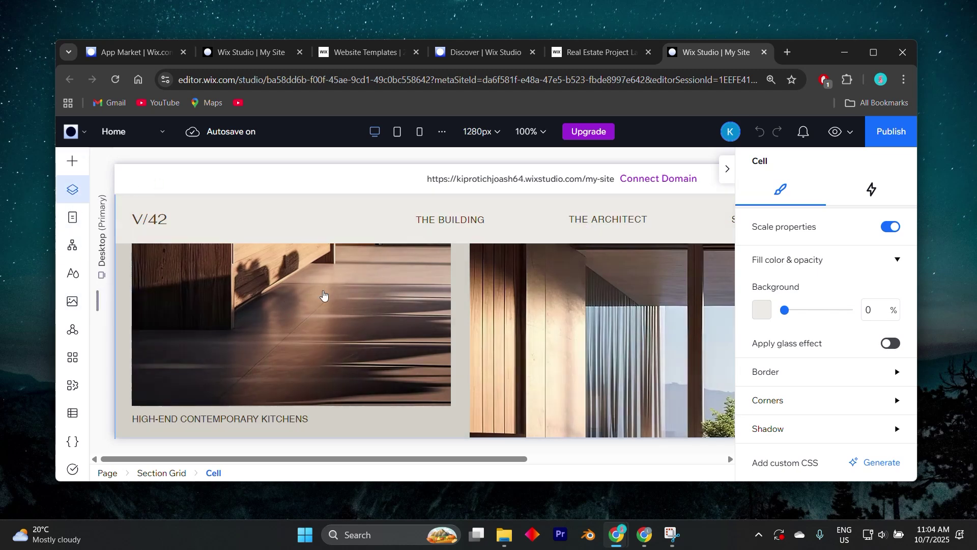
scroll(278, 331, "down", 2)
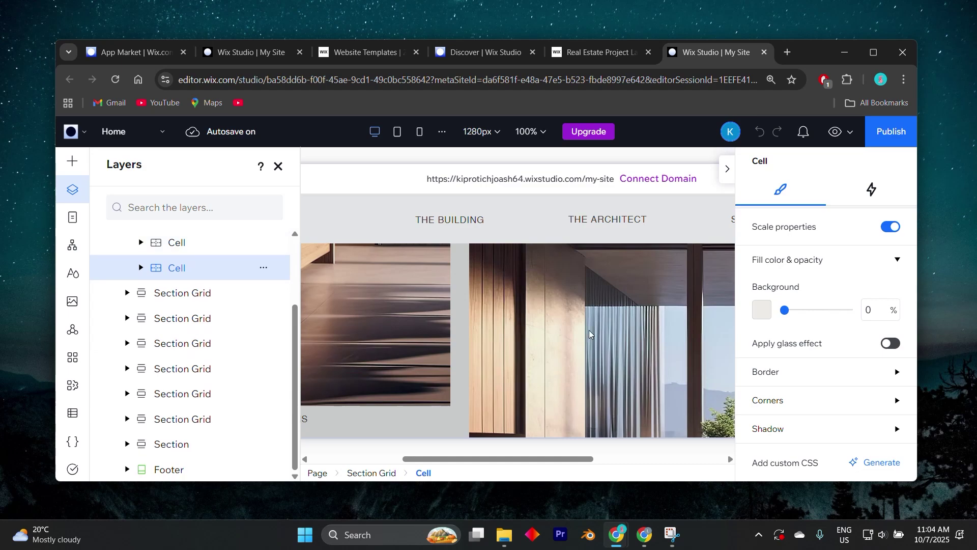
scroll(589, 330, "down", 1)
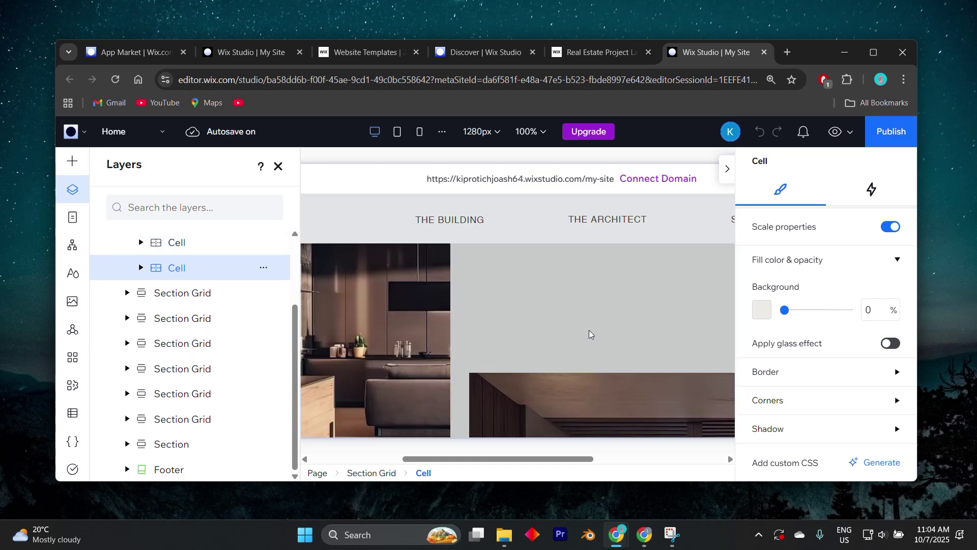
left_click(588, 330)
scroll(588, 330, "down", 1)
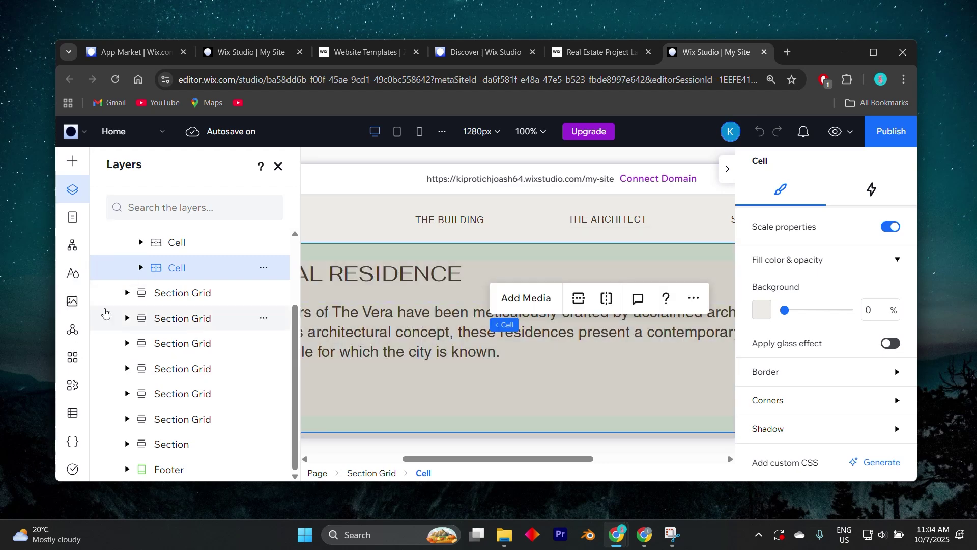
Step: Review the site styles, including fonts and text styles, and view the visual sitemap of the main pages
left_click(74, 272)
scroll(190, 326, "down", 4)
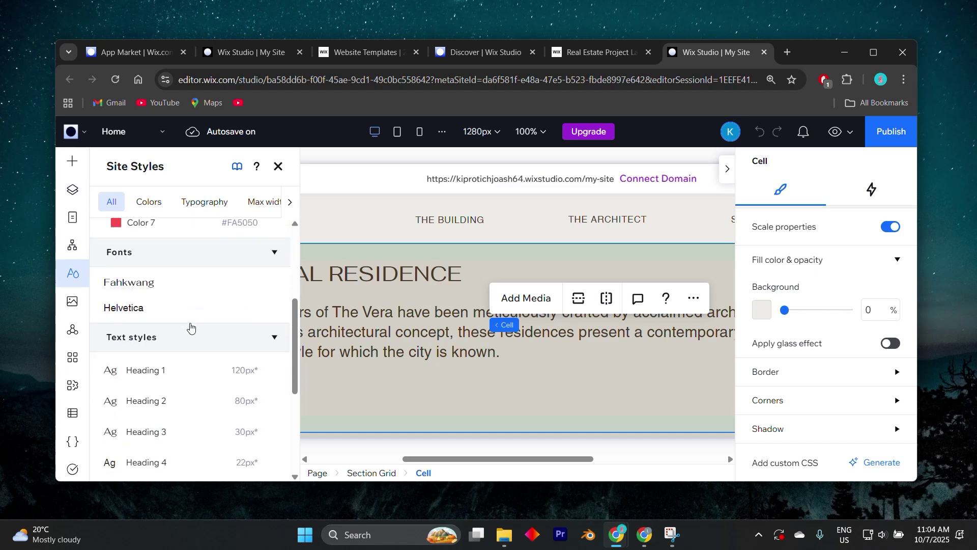
scroll(134, 332, "down", 3)
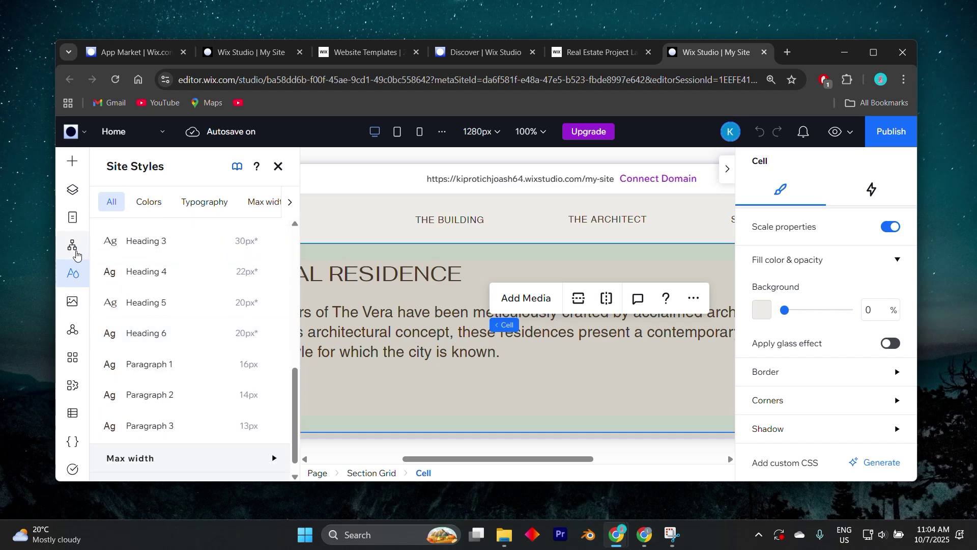
left_click(74, 247)
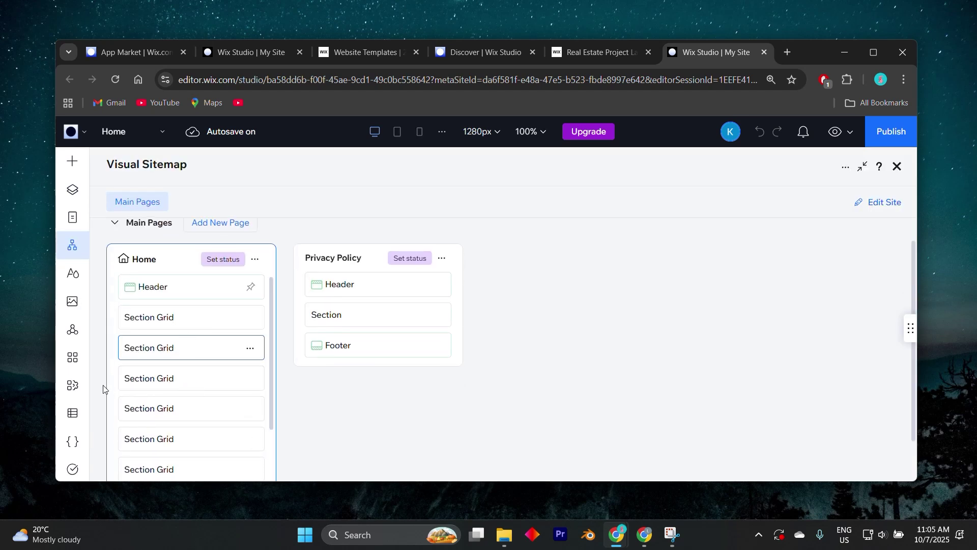
Step: View the site's global headers and footers, the App Market and the My Business apps
left_click(72, 331)
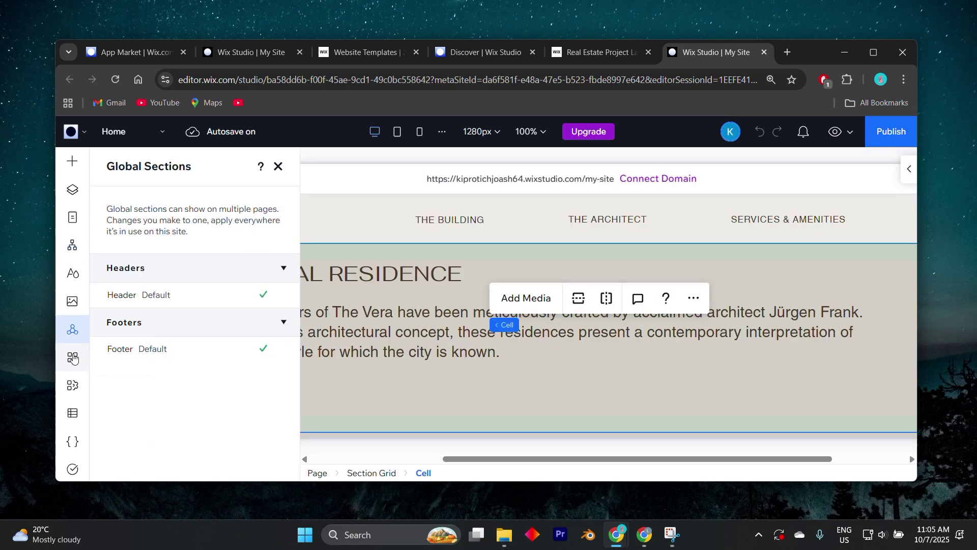
left_click(73, 360)
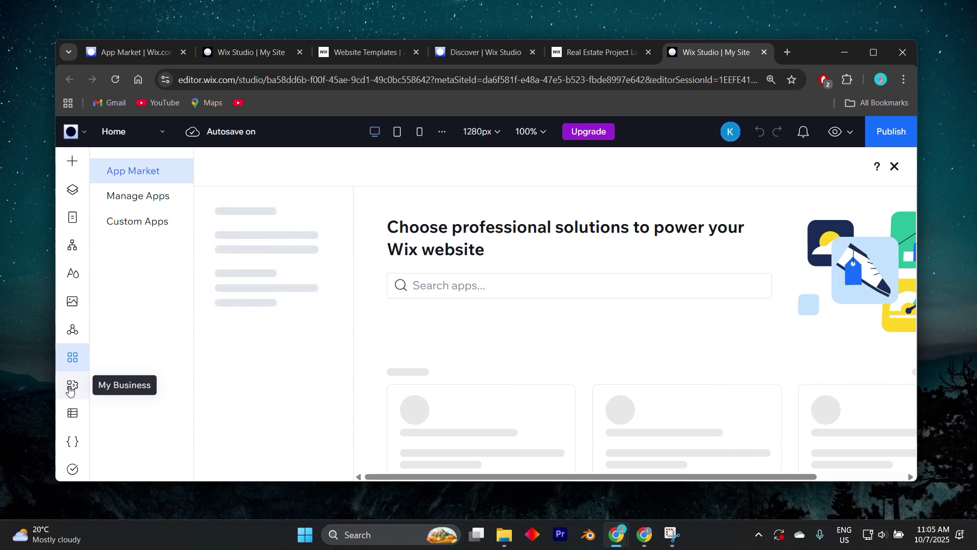
left_click(71, 388)
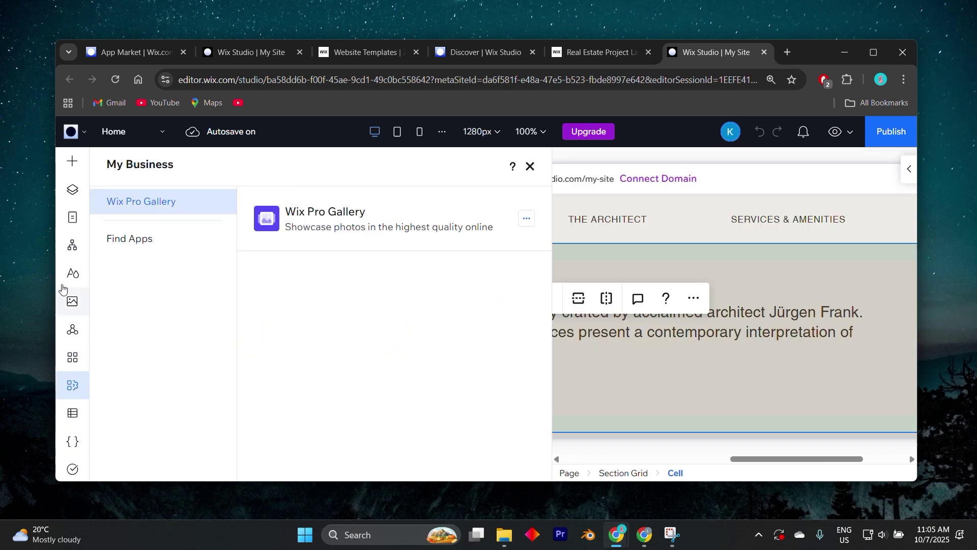
Step: Show the list of site pages and look further down the home page
left_click(72, 218)
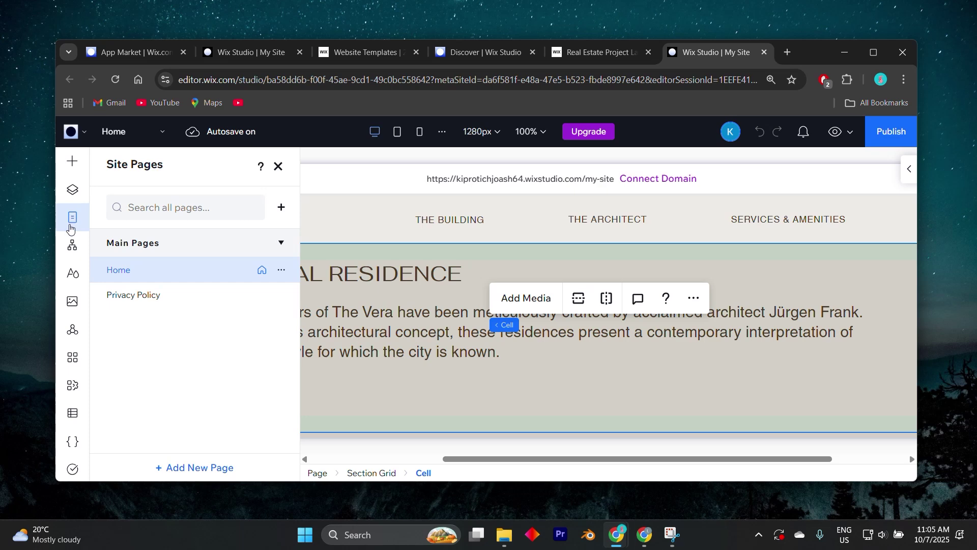
scroll(421, 327, "down", 5)
scroll(421, 327, "down", 5)
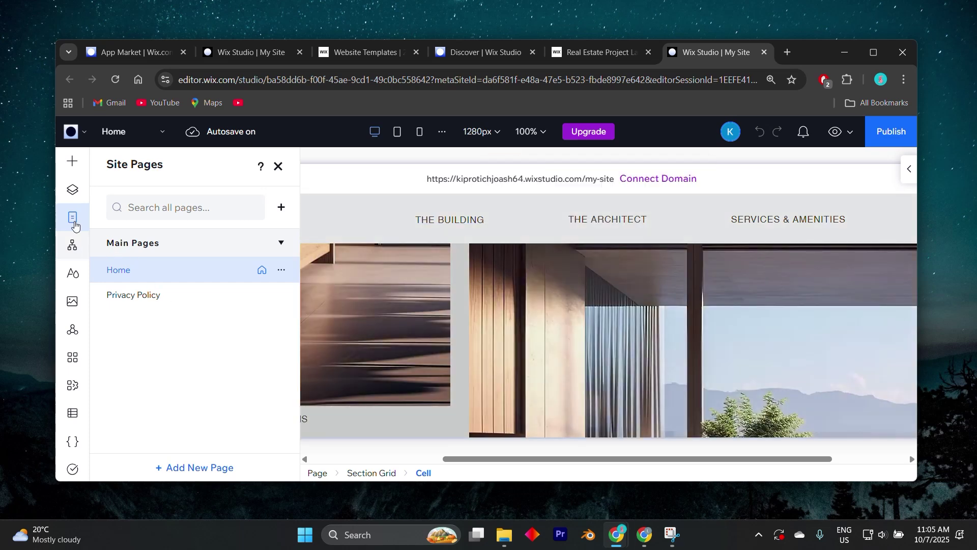
Step: Show the layers again and look through the home page's section grids down to the apartment sea view photo
left_click(67, 192)
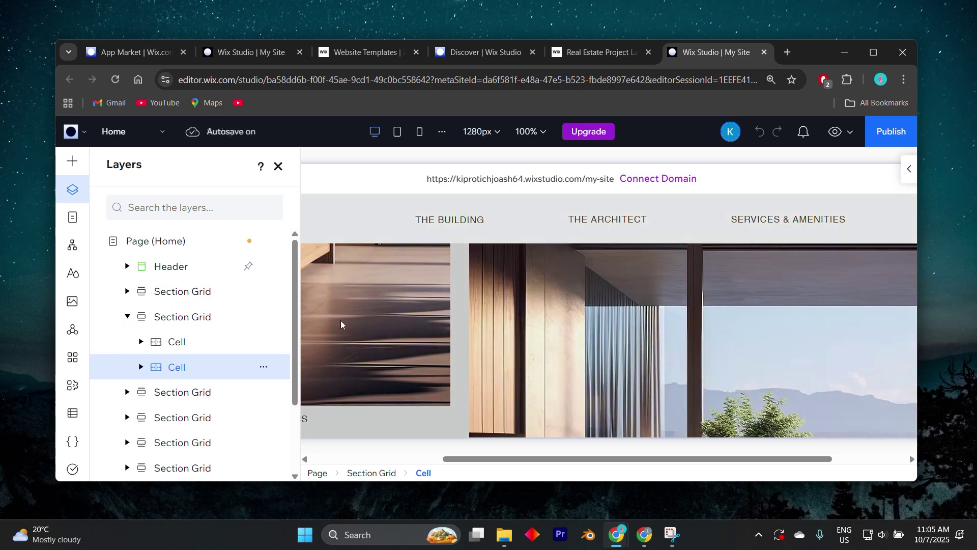
scroll(224, 373, "down", 3)
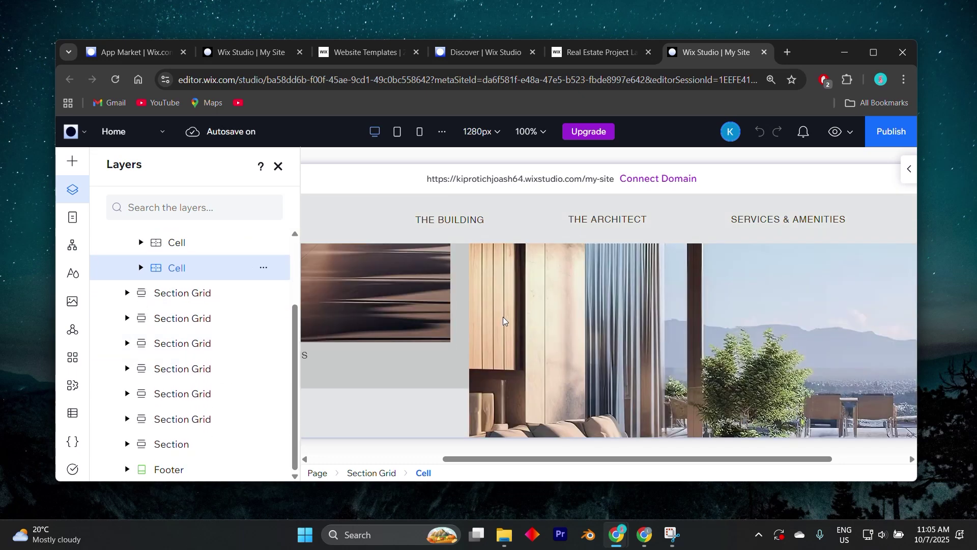
scroll(503, 317, "down", 5)
scroll(503, 321, "down", 2)
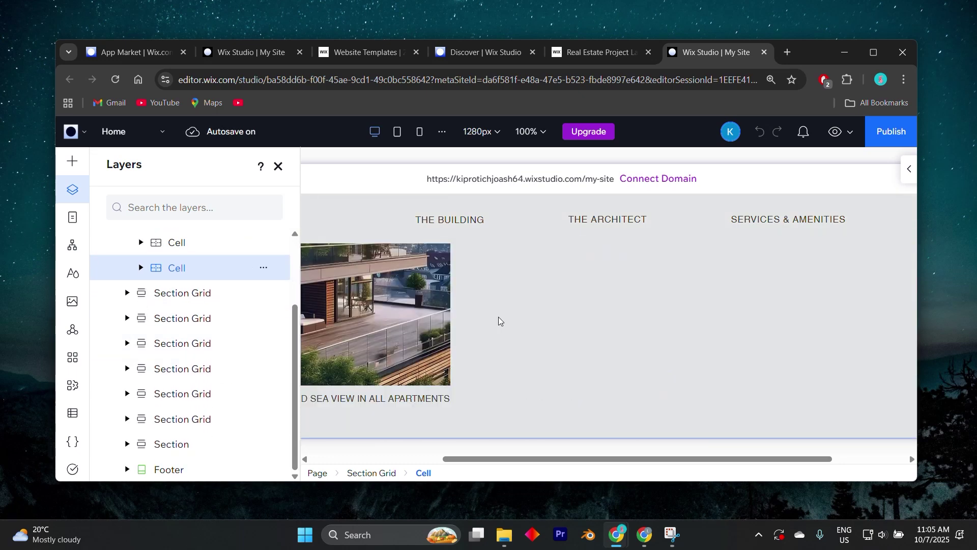